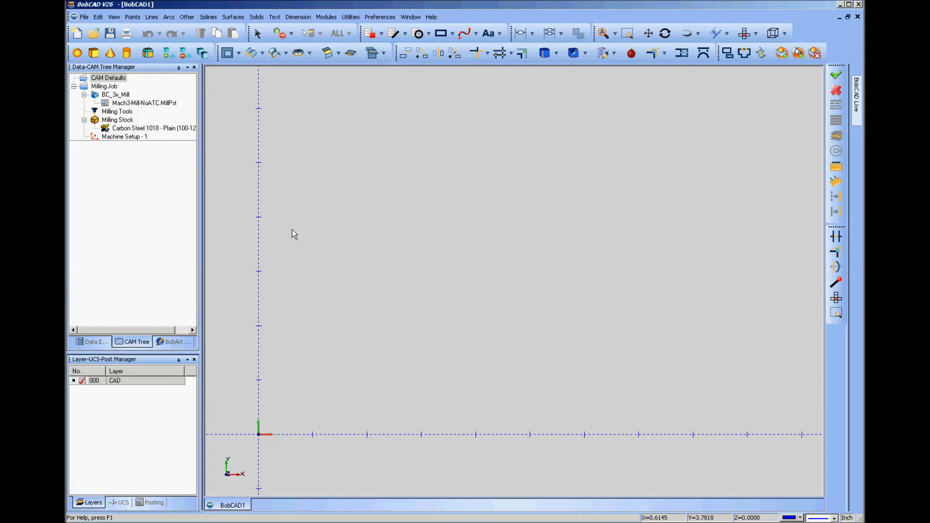
Step: Create stock for the BobArt emboss model with a model size of X 8 and Y 5 inches
{"action": "left_click", "coordinate": [182, 344]}
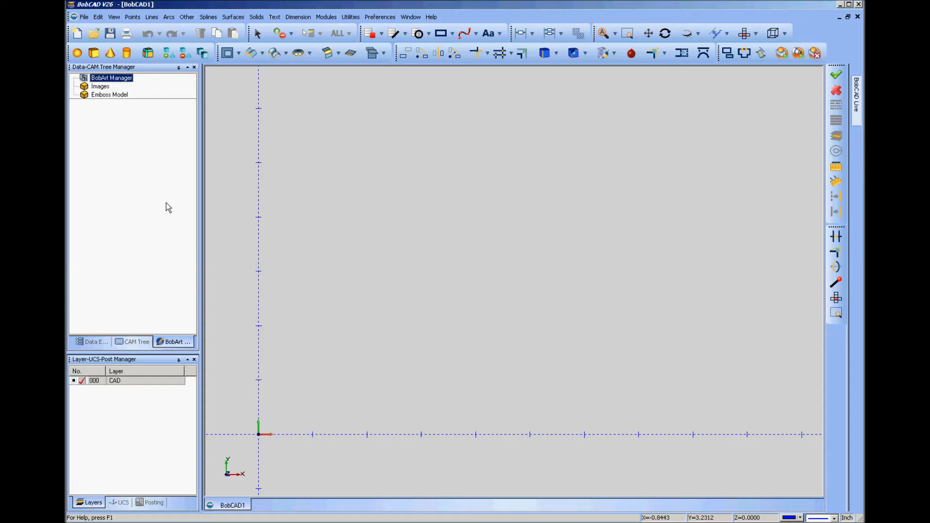
{"action": "left_click", "coordinate": [114, 95]}
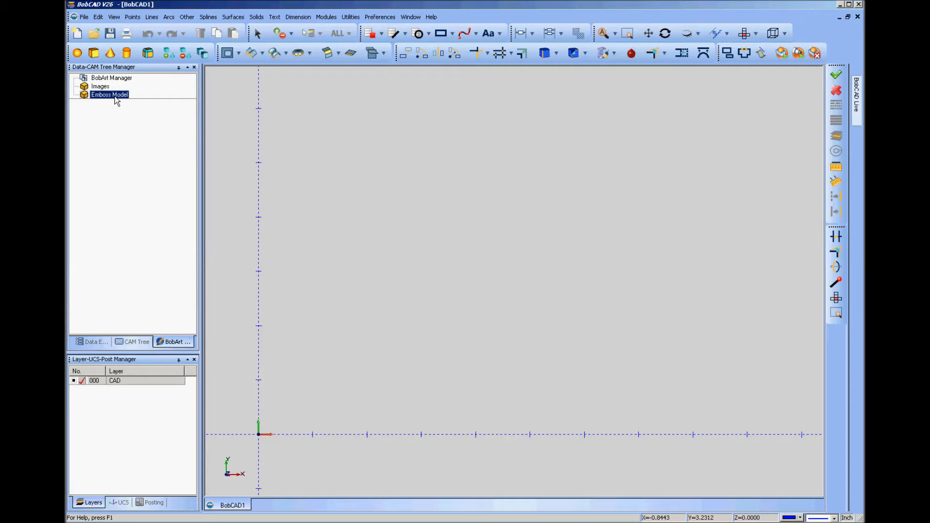
{"action": "right_click", "coordinate": [115, 98]}
{"action": "left_click", "coordinate": [152, 115]}
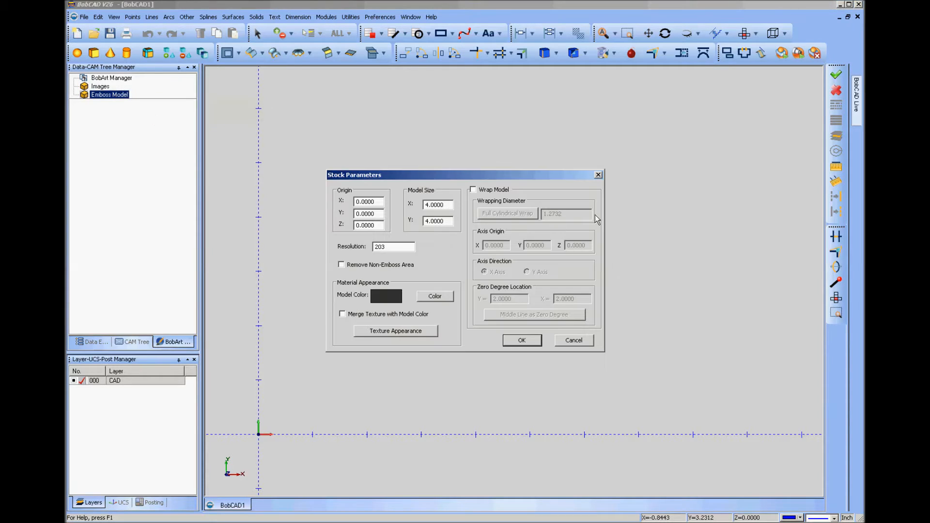
{"action": "left_click_drag", "start_coordinate": [450, 205], "coordinate": [419, 204]}
{"action": "type", "text": "8"}
{"action": "left_click_drag", "start_coordinate": [455, 224], "coordinate": [392, 226]}
{"action": "key", "text": "BackSpace"}
{"action": "type", "text": "5"}
Step: Set the stock's model color to medium gray and accept the stock parameters
{"action": "left_click", "coordinate": [441, 297]}
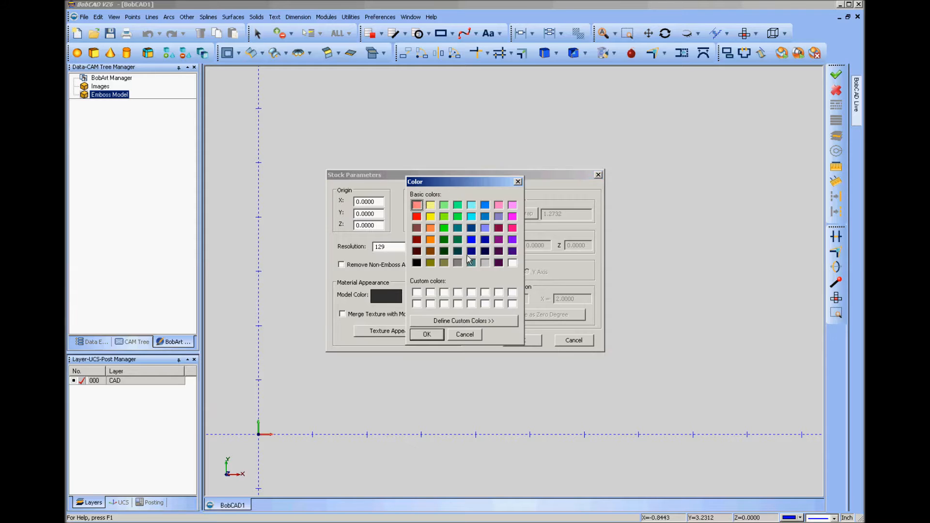
{"action": "left_click", "coordinate": [457, 263]}
{"action": "left_click", "coordinate": [436, 335]}
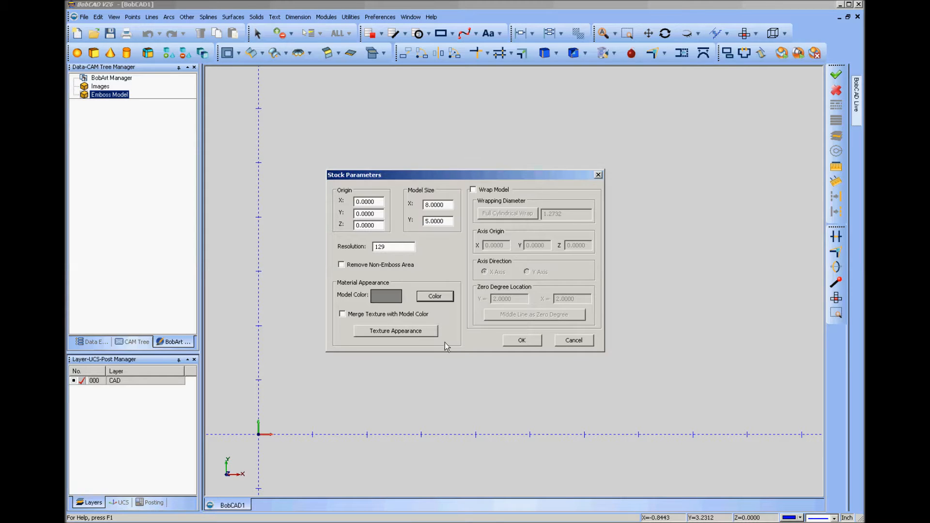
{"action": "left_click", "coordinate": [523, 341]}
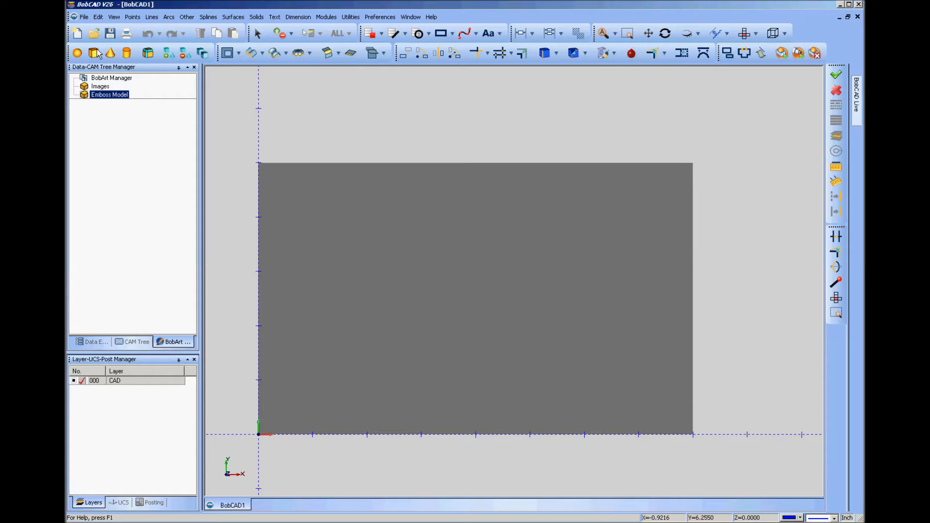
Step: Start an emboss from component on the emboss model using the Small Rose STL file from the Desktop
{"action": "right_click", "coordinate": [121, 97]}
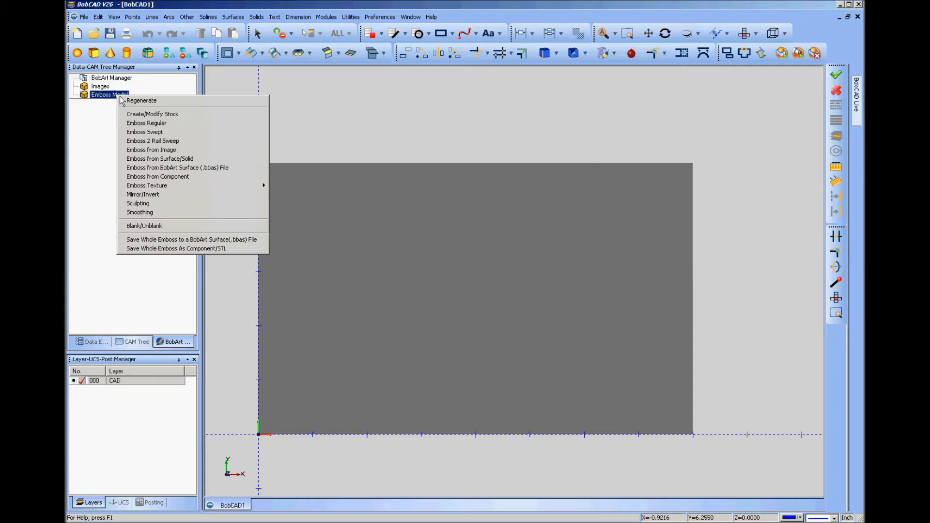
{"action": "left_click", "coordinate": [148, 178]}
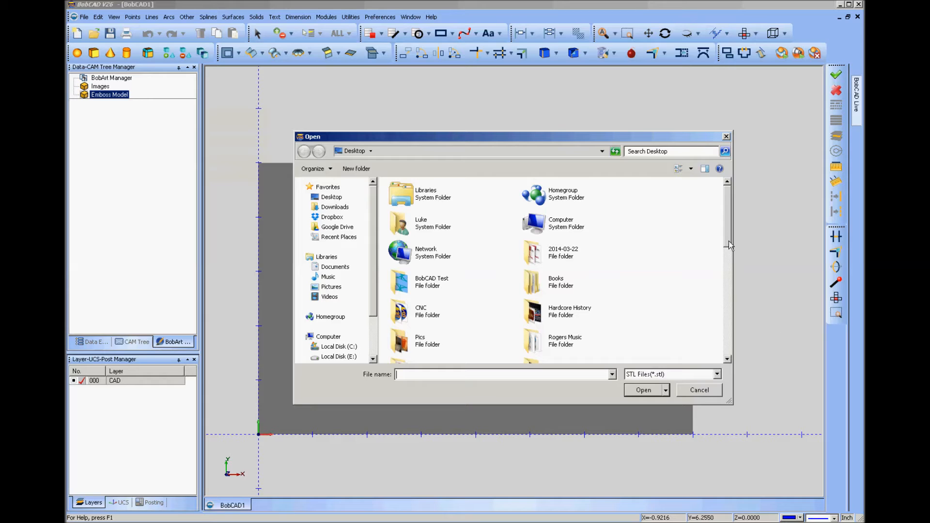
{"action": "scroll", "coordinate": [731, 242], "scroll_direction": "down", "scroll_amount": 1}
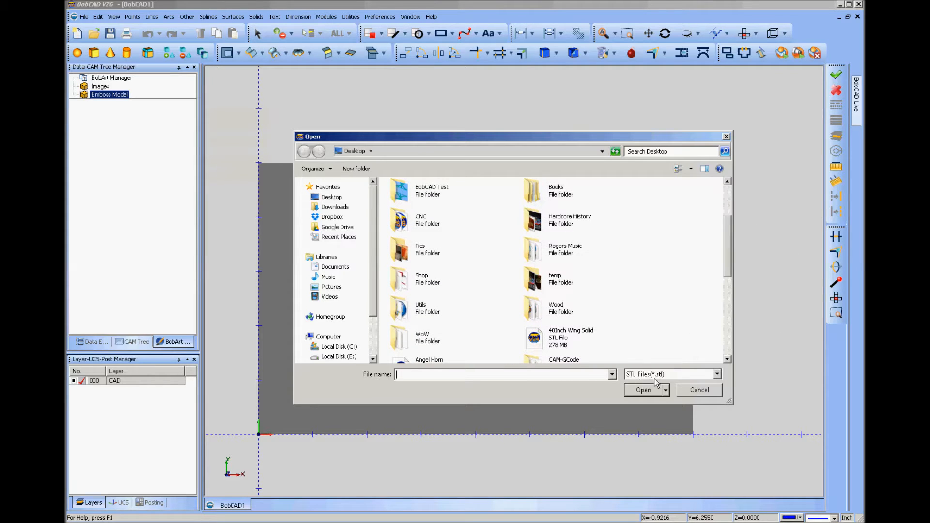
{"action": "scroll", "coordinate": [730, 277], "scroll_direction": "down", "scroll_amount": 1}
{"action": "scroll", "coordinate": [730, 278], "scroll_direction": "down", "scroll_amount": 10}
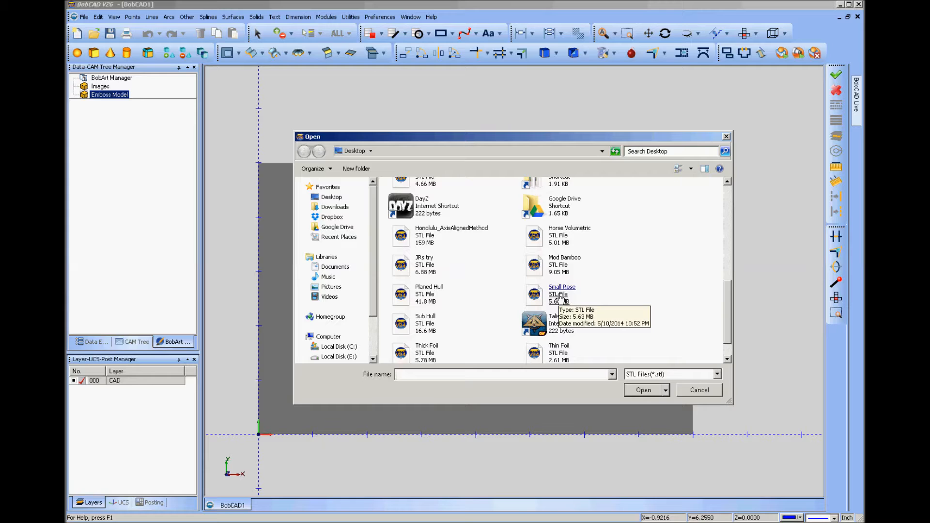
{"action": "double_click", "coordinate": [561, 296]}
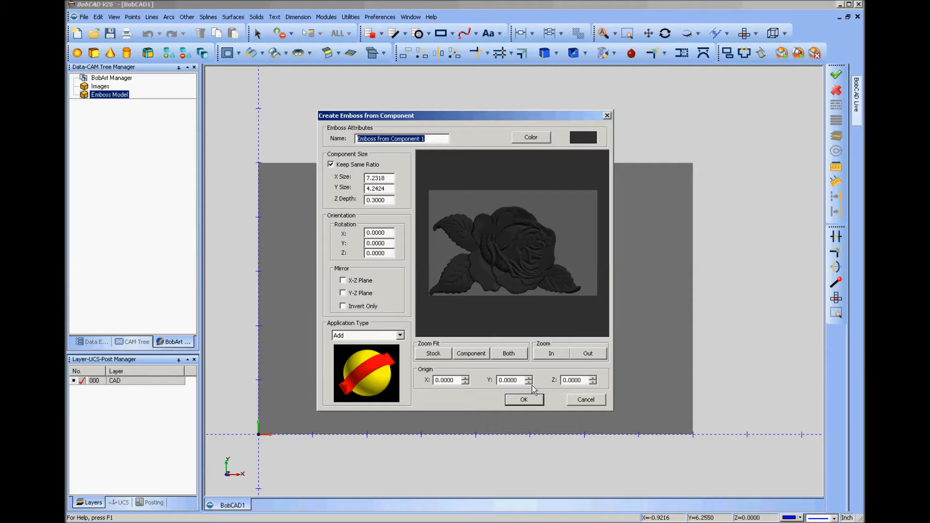
Step: Set the rose component's origin to X 0.3500 and Y 0.3500 to center it on the stock
{"action": "left_click", "coordinate": [465, 378]}
{"action": "left_click", "coordinate": [466, 378]}
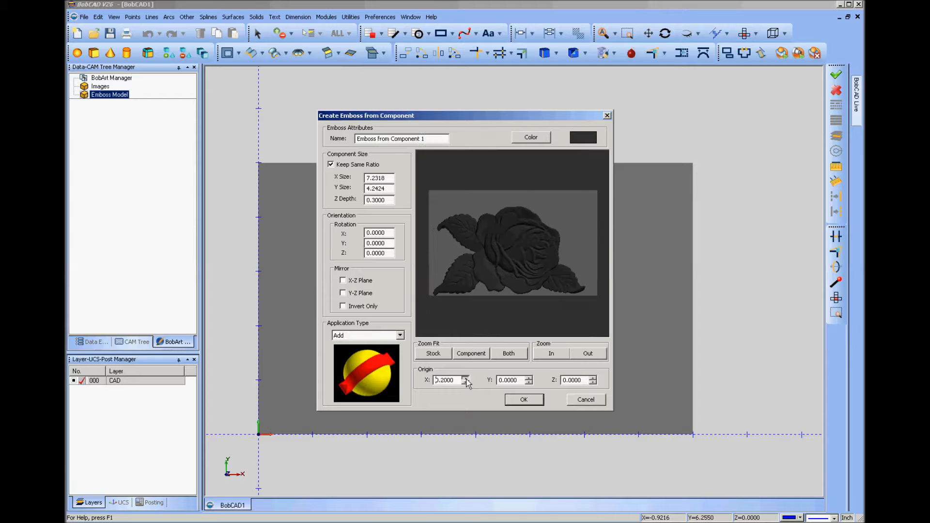
{"action": "left_click", "coordinate": [465, 379]}
{"action": "left_click", "coordinate": [465, 379]}
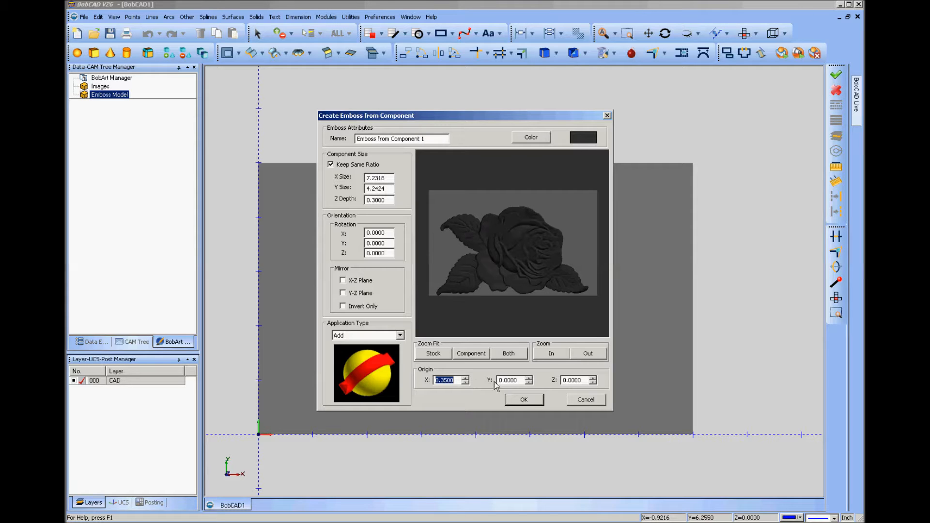
{"action": "left_click", "coordinate": [529, 378]}
{"action": "left_click", "coordinate": [528, 378]}
{"action": "left_click", "coordinate": [528, 378]}
{"action": "left_click", "coordinate": [528, 378]}
{"action": "left_click", "coordinate": [529, 378]}
{"action": "left_click", "coordinate": [528, 378]}
{"action": "left_click", "coordinate": [529, 378]}
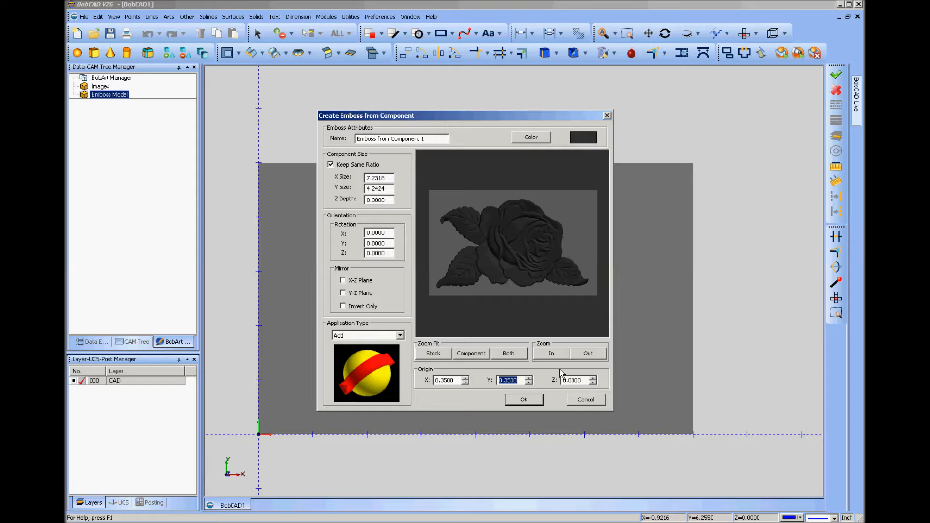
Step: Try sinking the rose component to a Z origin of -0.2000, and return it to 0.0000
{"action": "left_click", "coordinate": [593, 383]}
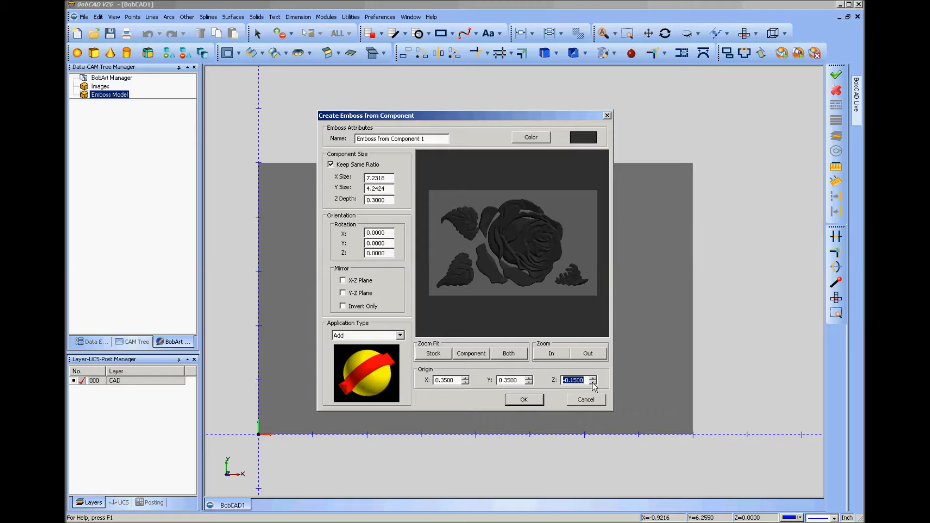
{"action": "left_click", "coordinate": [593, 383]}
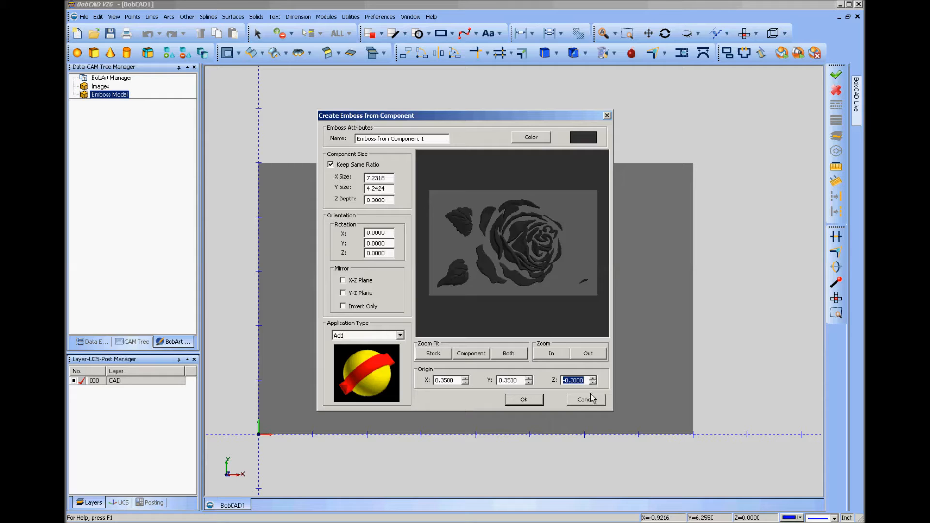
{"action": "left_click", "coordinate": [593, 378]}
{"action": "left_click", "coordinate": [593, 378]}
{"action": "left_click", "coordinate": [594, 379]}
{"action": "left_click", "coordinate": [594, 378]}
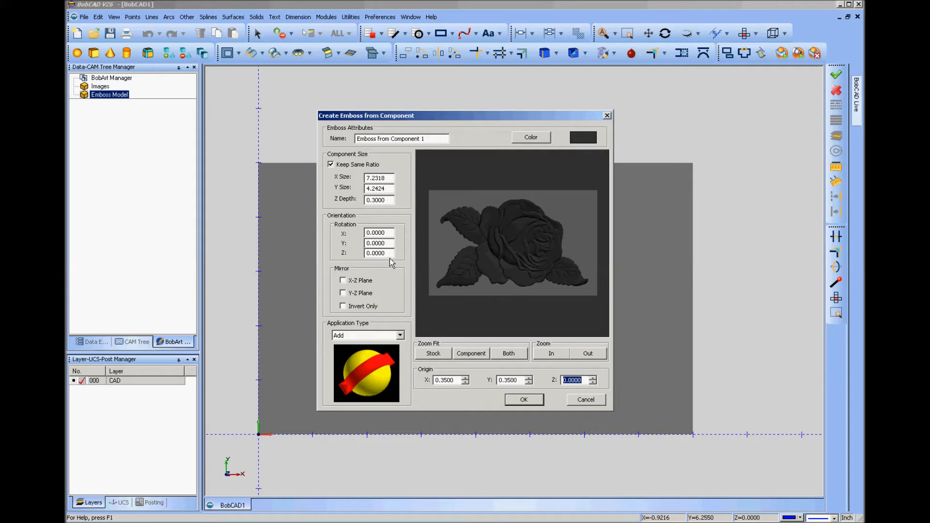
Step: Try a Y size of 2 for the rose with the ratio unlocked, and restore the Keep Same Ratio option
{"action": "left_click", "coordinate": [331, 165]}
{"action": "left_click_drag", "start_coordinate": [390, 188], "coordinate": [333, 192]}
{"action": "type", "text": "2"}
{"action": "left_click", "coordinate": [391, 200]}
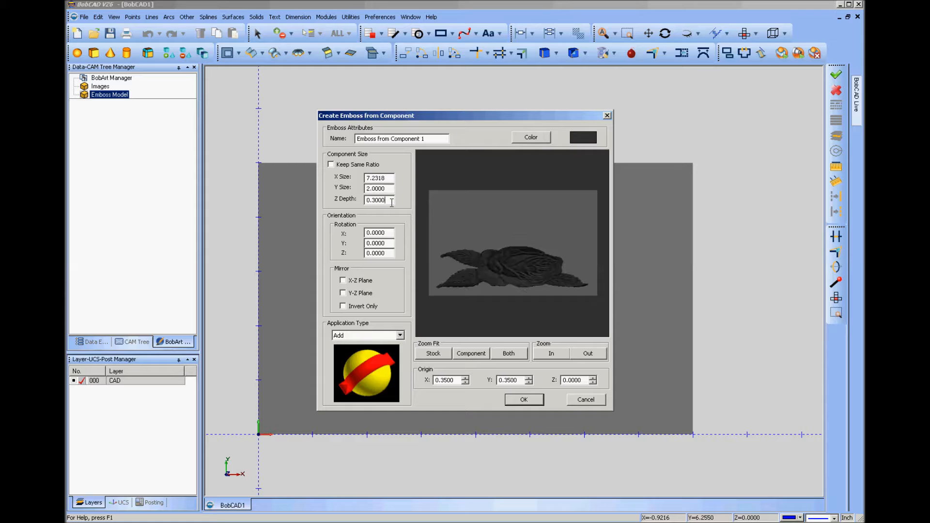
{"action": "left_click", "coordinate": [331, 164]}
{"action": "left_click", "coordinate": [389, 179]}
Step: Keep the application type as Add, set the rose's color to yellow and create the emboss
{"action": "left_click", "coordinate": [400, 335]}
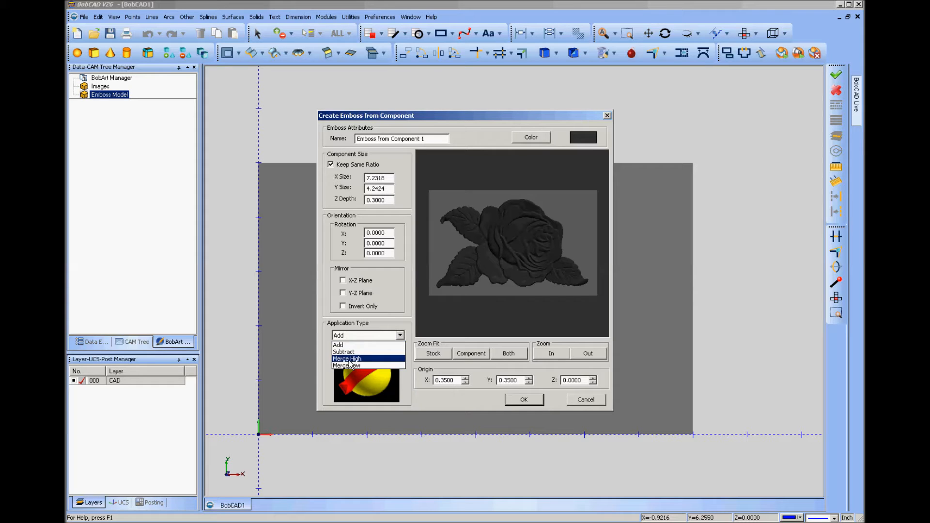
{"action": "left_click", "coordinate": [400, 336]}
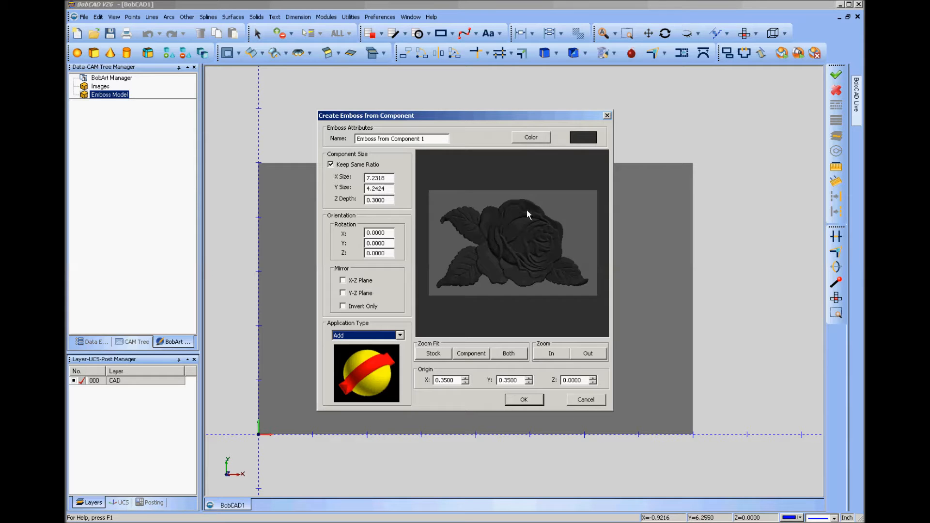
{"action": "left_click", "coordinate": [537, 140]}
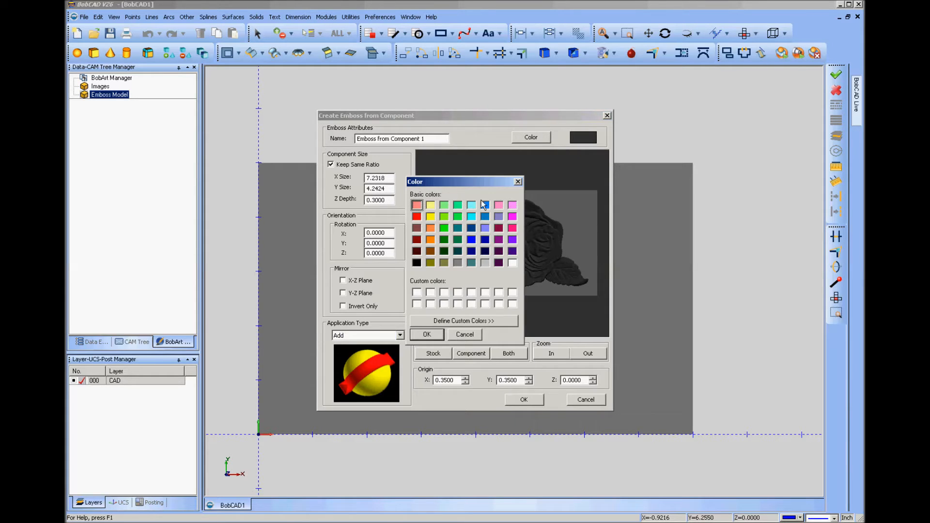
{"action": "left_click", "coordinate": [419, 218]}
{"action": "left_click", "coordinate": [438, 335]}
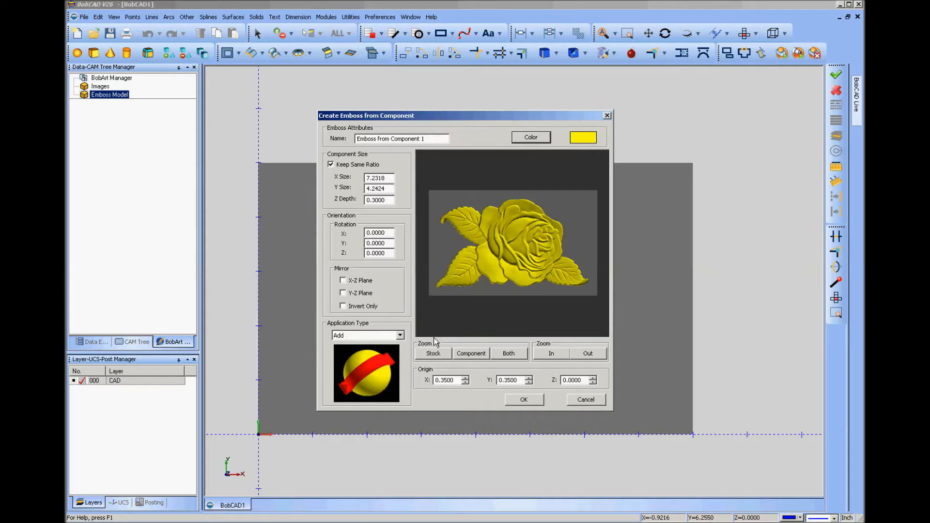
{"action": "left_click", "coordinate": [523, 400]}
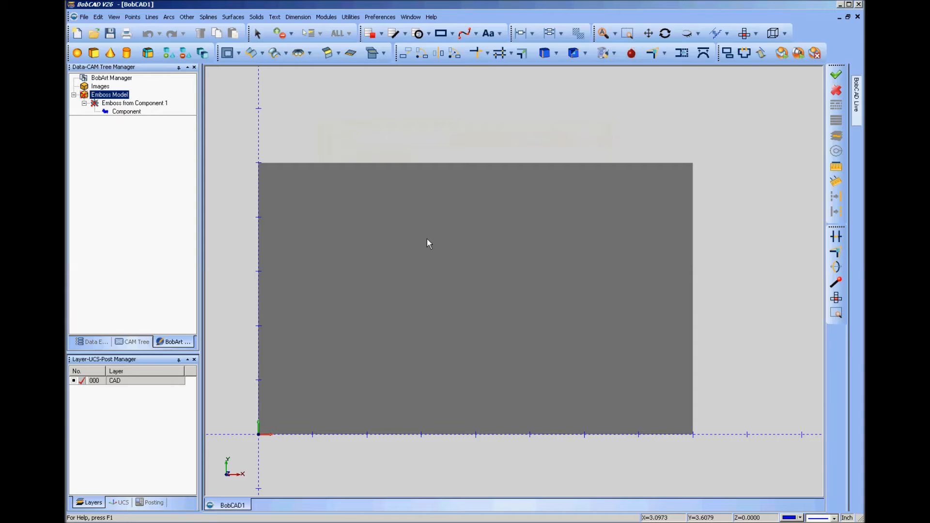
{"action": "left_click", "coordinate": [89, 104]}
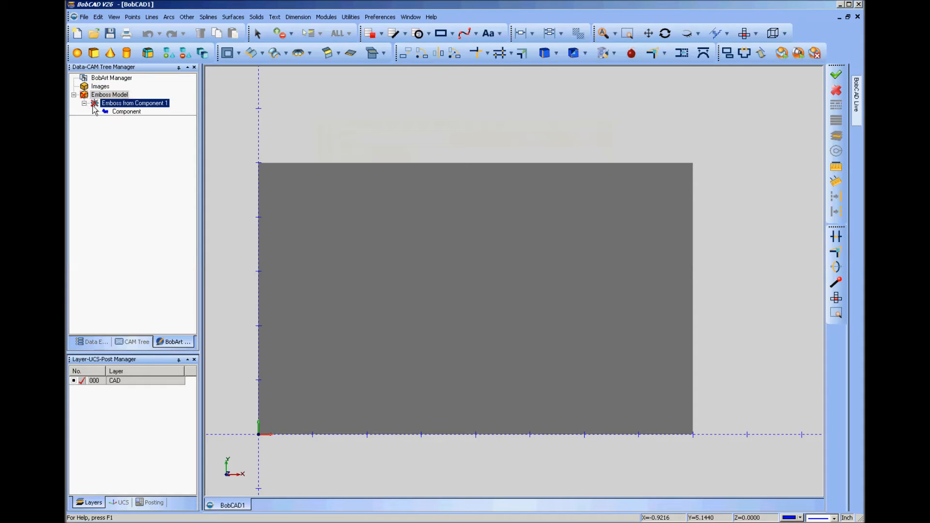
{"action": "left_click", "coordinate": [95, 107]}
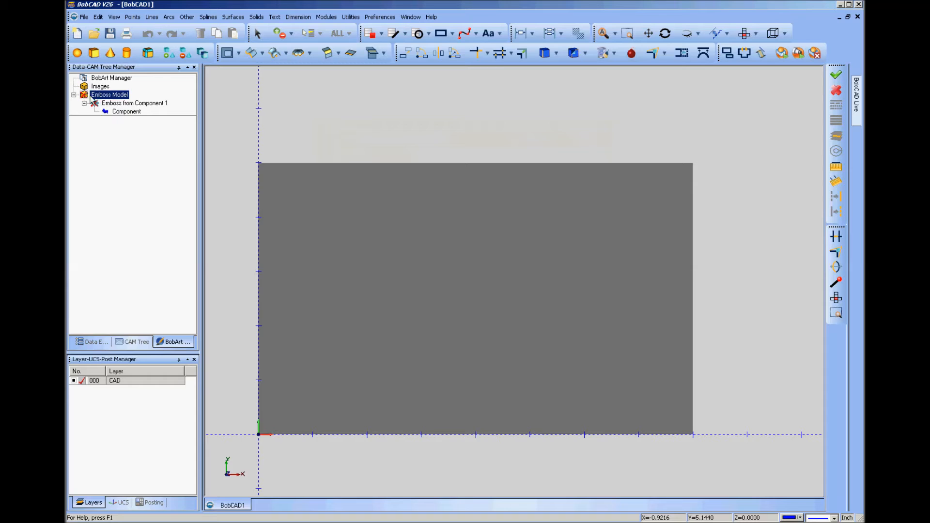
{"action": "left_click", "coordinate": [124, 112]}
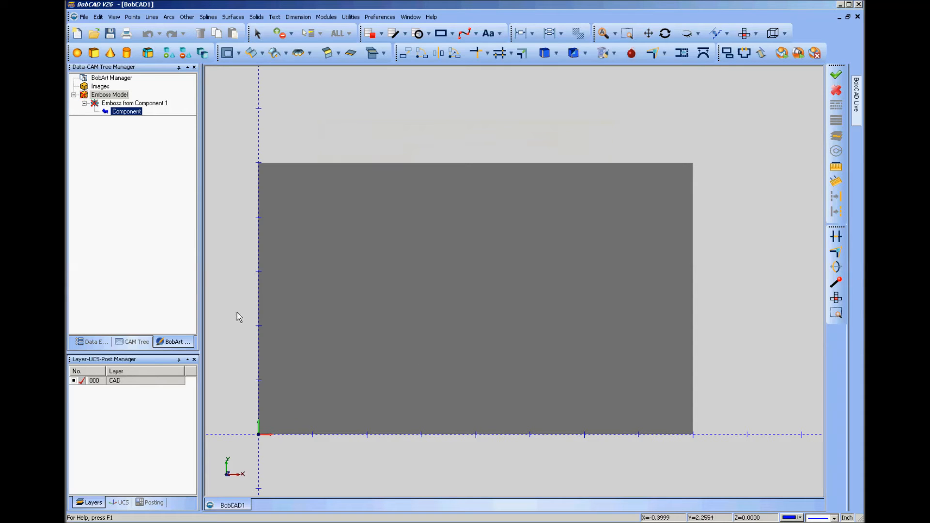
{"action": "left_click", "coordinate": [128, 104]}
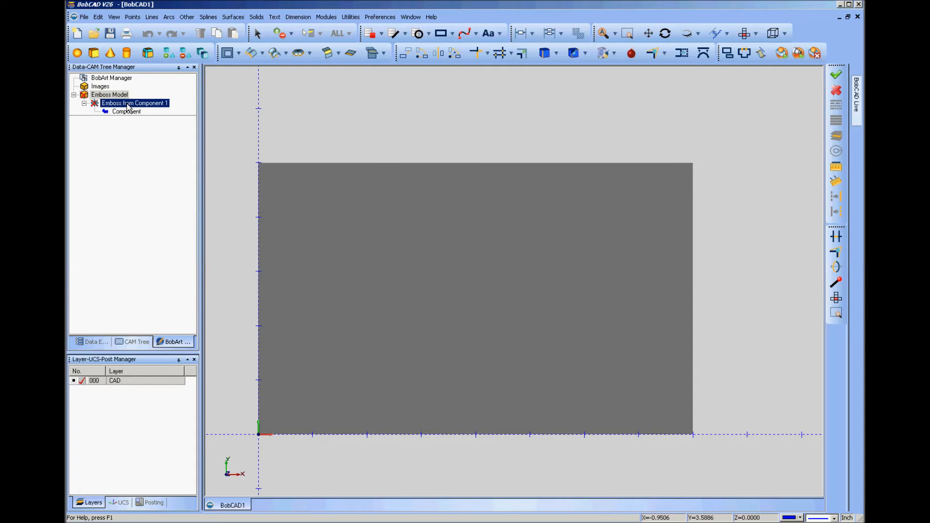
{"action": "left_click", "coordinate": [126, 112]}
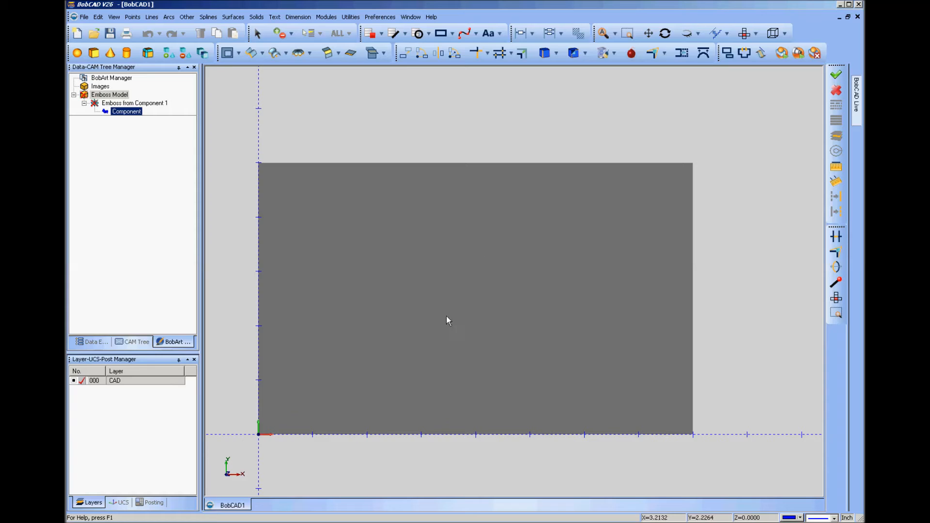
{"action": "left_click", "coordinate": [128, 103]}
Step: Regenerate the emboss model to build the rose relief on the stock
{"action": "left_click", "coordinate": [112, 95]}
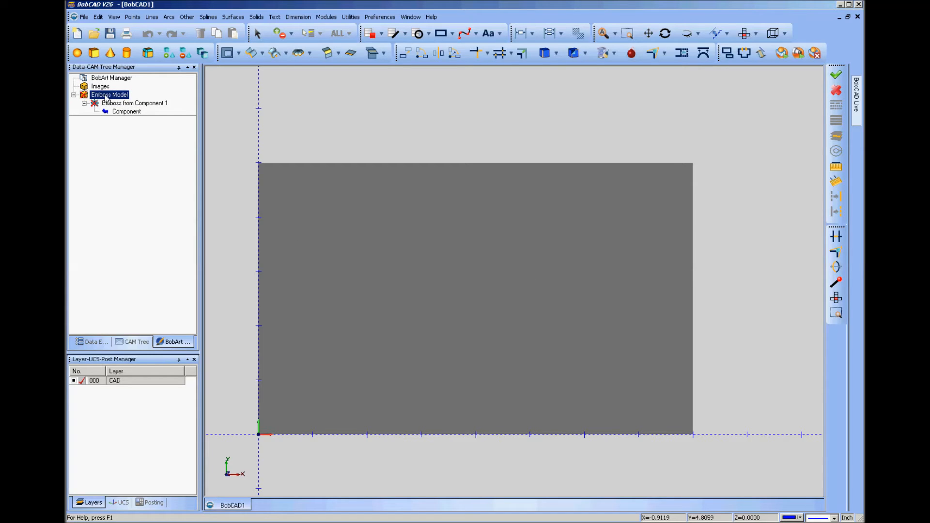
{"action": "right_click", "coordinate": [106, 98]}
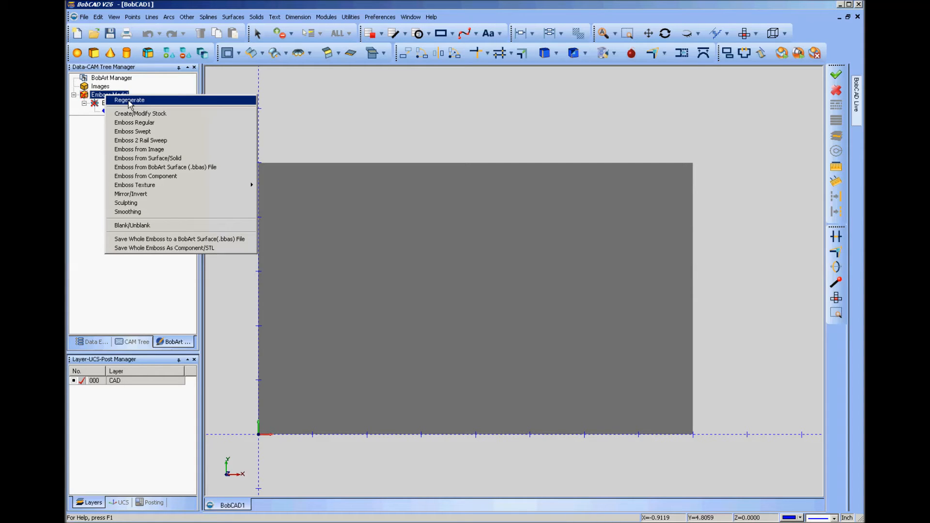
{"action": "left_click", "coordinate": [130, 101]}
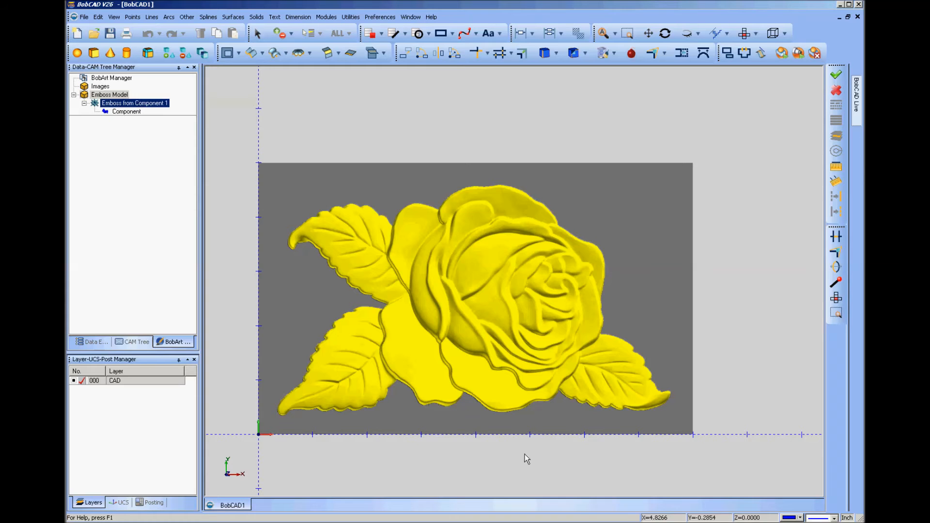
Step: Inspect the rose relief's shape and depth on the stock from tilted and top views
{"action": "middle_click_drag", "start_coordinate": [580, 471], "coordinate": [696, 291]}
{"action": "middle_click_drag", "start_coordinate": [393, 241], "coordinate": [402, 258]}
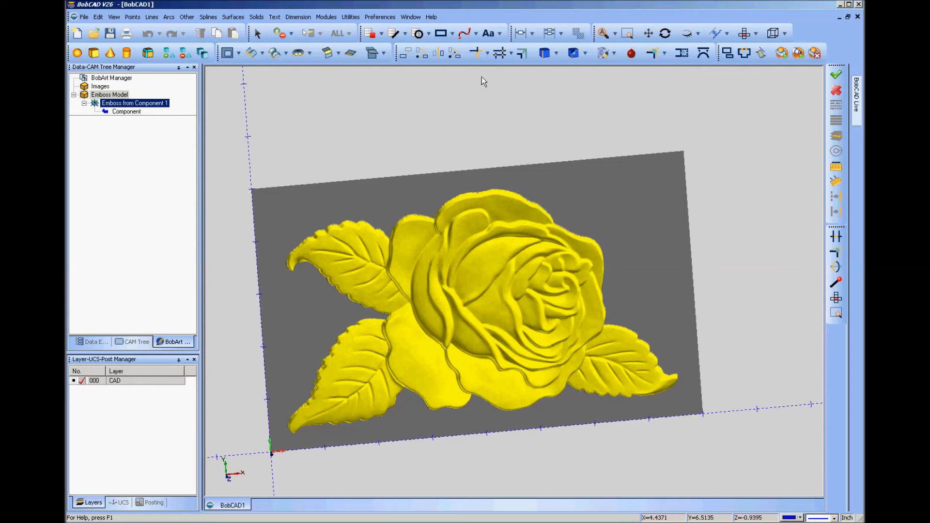
{"action": "left_click", "coordinate": [745, 35]}
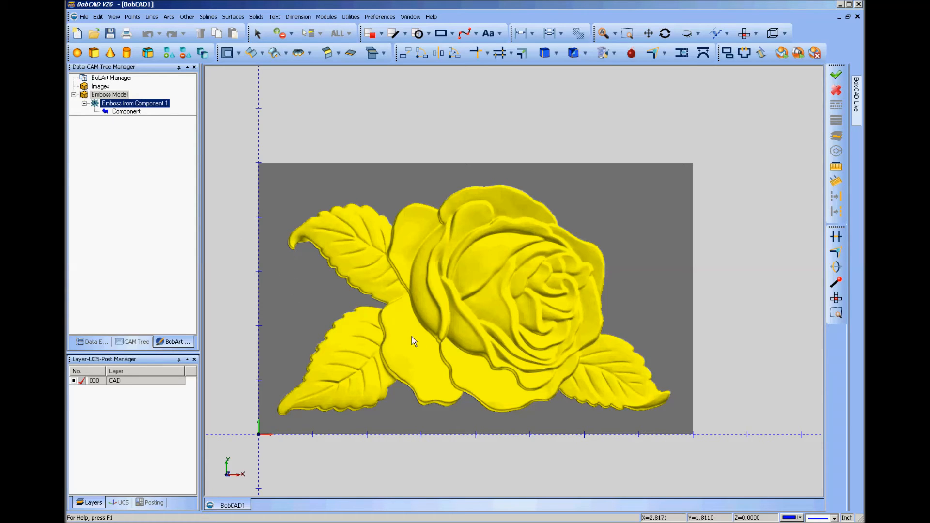
{"action": "left_click", "coordinate": [126, 111]}
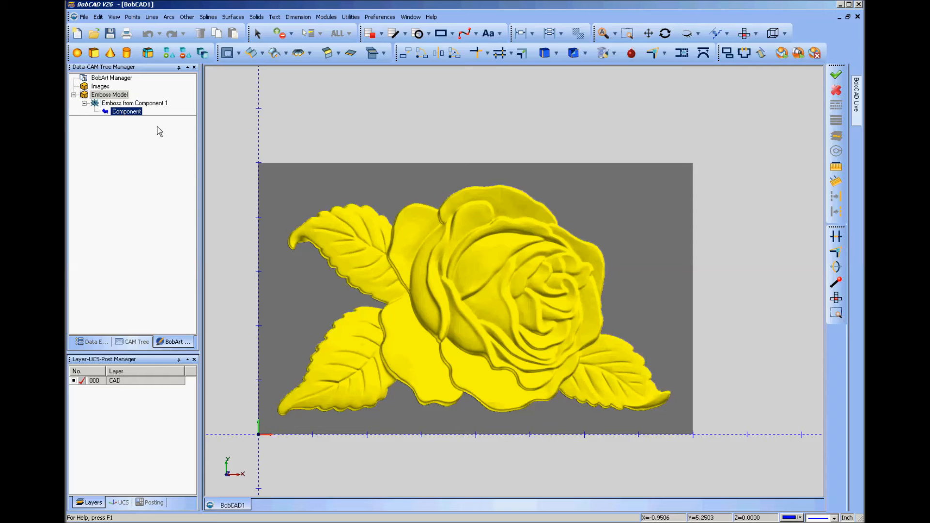
{"action": "middle_click_drag", "start_coordinate": [667, 320], "coordinate": [638, 307]}
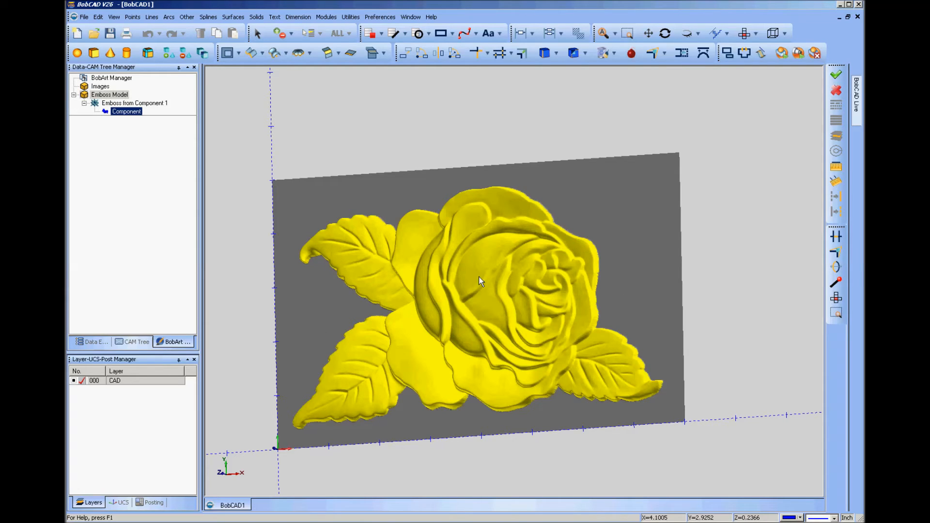
Step: Add a smoothing feature to the emboss model, covering the whole model with an enlarged smoothing window size
{"action": "left_click", "coordinate": [123, 103]}
{"action": "left_click", "coordinate": [116, 95]}
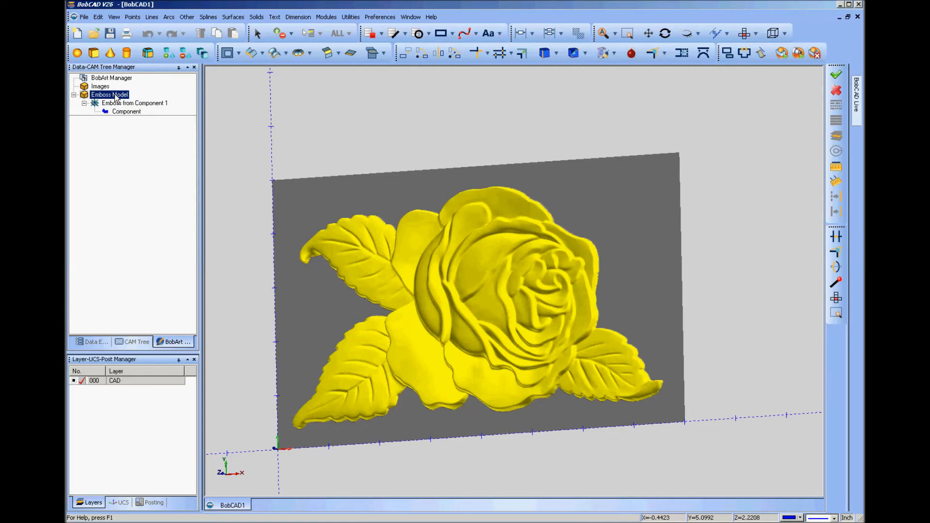
{"action": "right_click", "coordinate": [115, 95]}
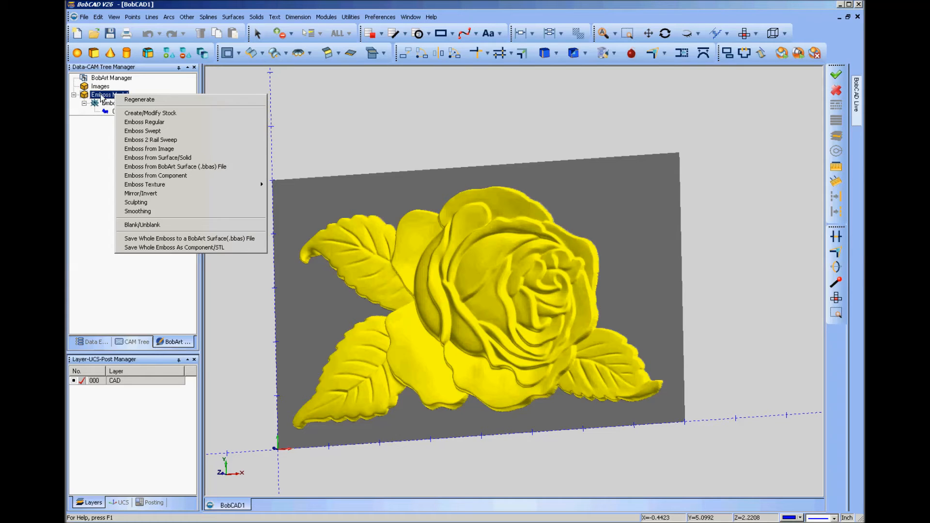
{"action": "left_click", "coordinate": [138, 211]}
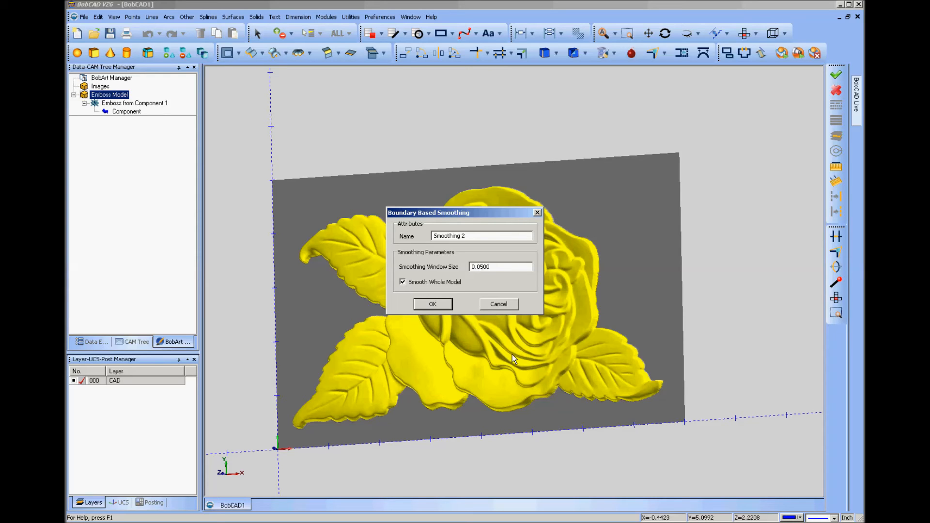
{"action": "left_click", "coordinate": [482, 268]}
{"action": "key", "text": "BackSpace"}
{"action": "key", "text": "BackSpace"}
{"action": "left_click", "coordinate": [433, 305]}
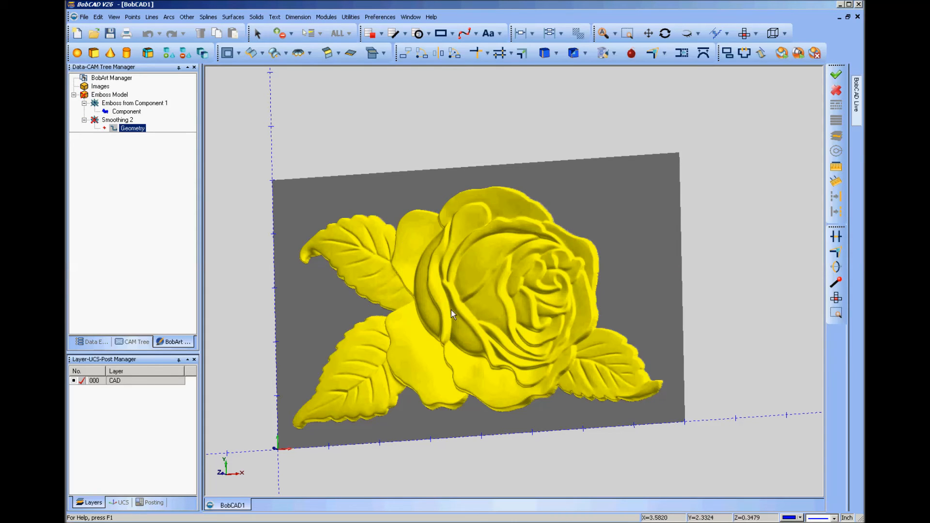
Step: Regenerate the emboss model to apply the new smoothing feature to the rose relief
{"action": "left_click", "coordinate": [95, 122]}
{"action": "left_click", "coordinate": [100, 87]}
{"action": "left_click", "coordinate": [105, 95]}
{"action": "right_click", "coordinate": [106, 96]}
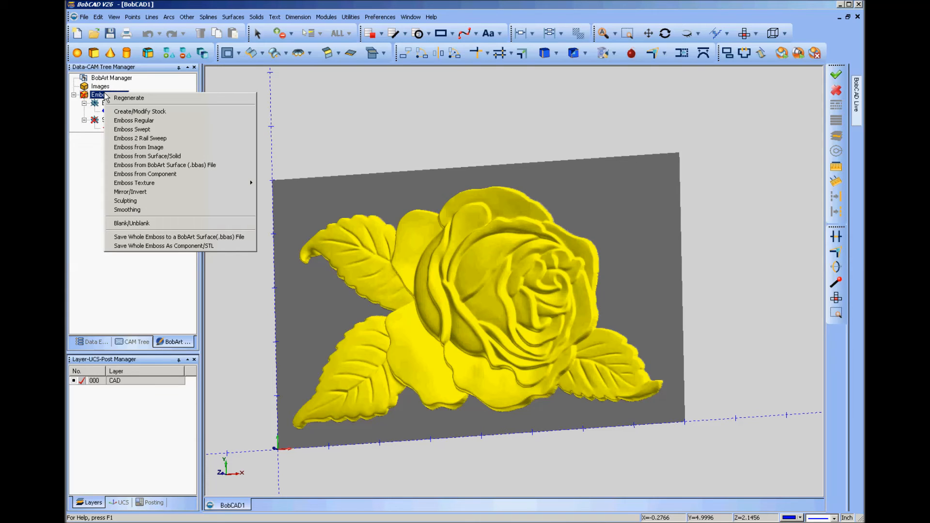
{"action": "left_click", "coordinate": [130, 99]}
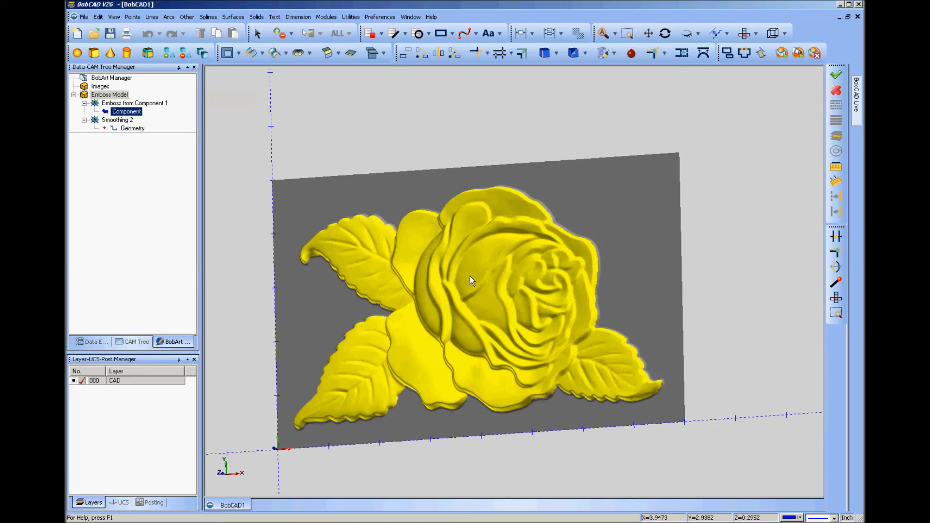
Step: Edit the existing smoothing feature and set its smoothing window size to 0.2
{"action": "right_click", "coordinate": [114, 124]}
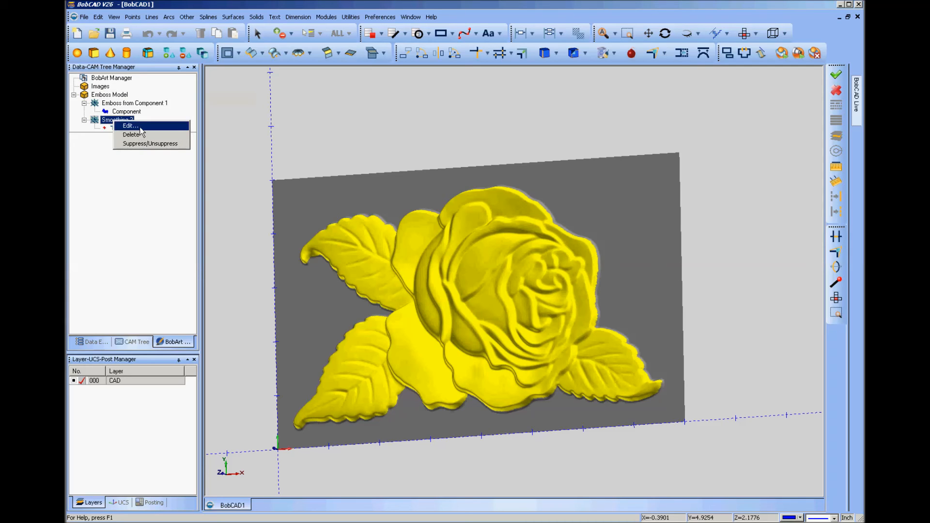
{"action": "left_click", "coordinate": [140, 127]}
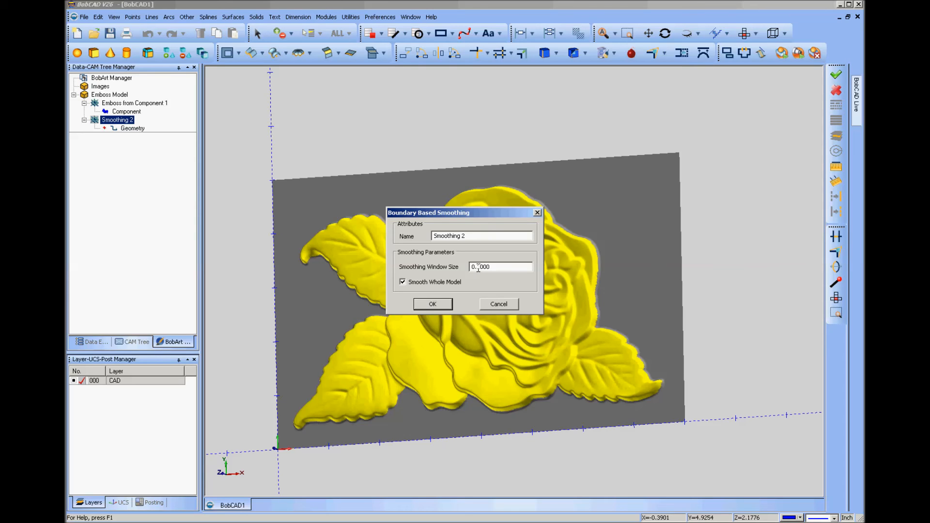
{"action": "left_click_drag", "start_coordinate": [478, 267], "coordinate": [505, 270]}
{"action": "type", "text": "2"}
{"action": "left_click", "coordinate": [433, 304]}
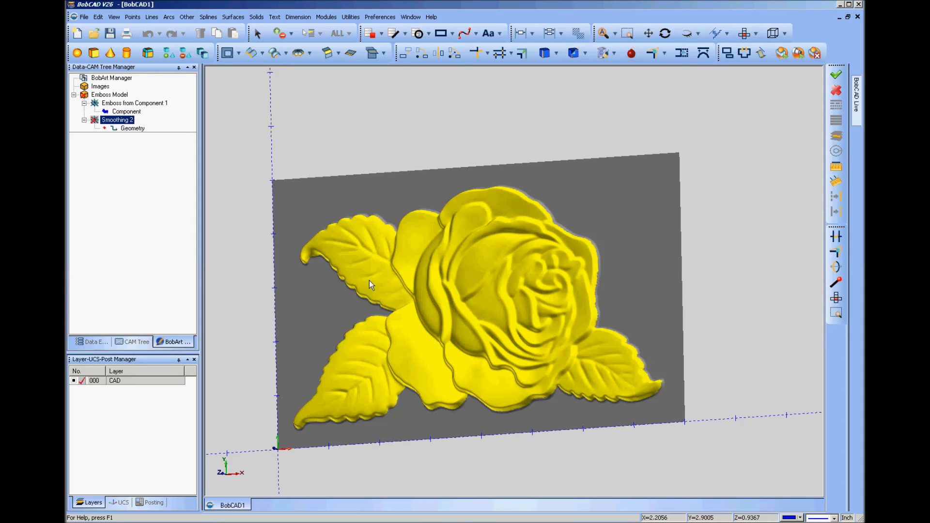
Step: Regenerate the emboss model with the edited smoothing and check the softened rose detail up close
{"action": "left_click", "coordinate": [132, 103]}
{"action": "left_click", "coordinate": [103, 95]}
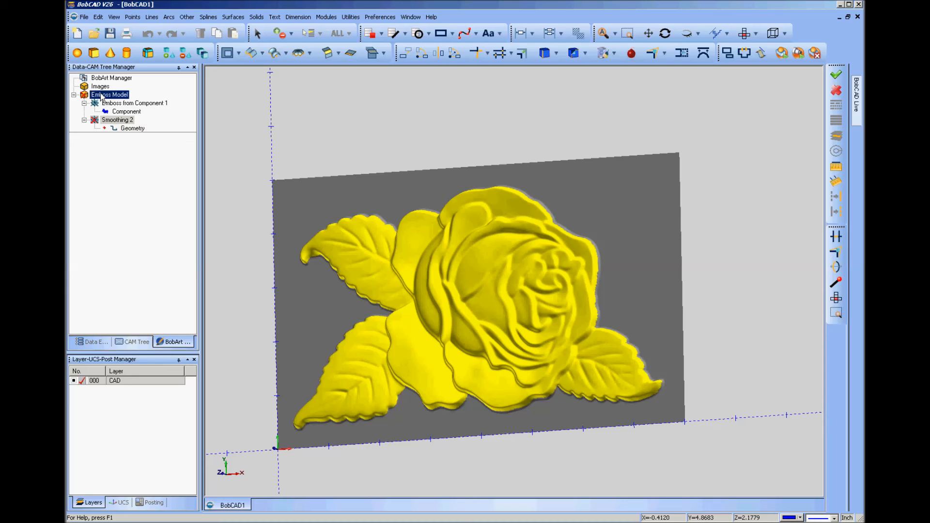
{"action": "right_click", "coordinate": [102, 95]}
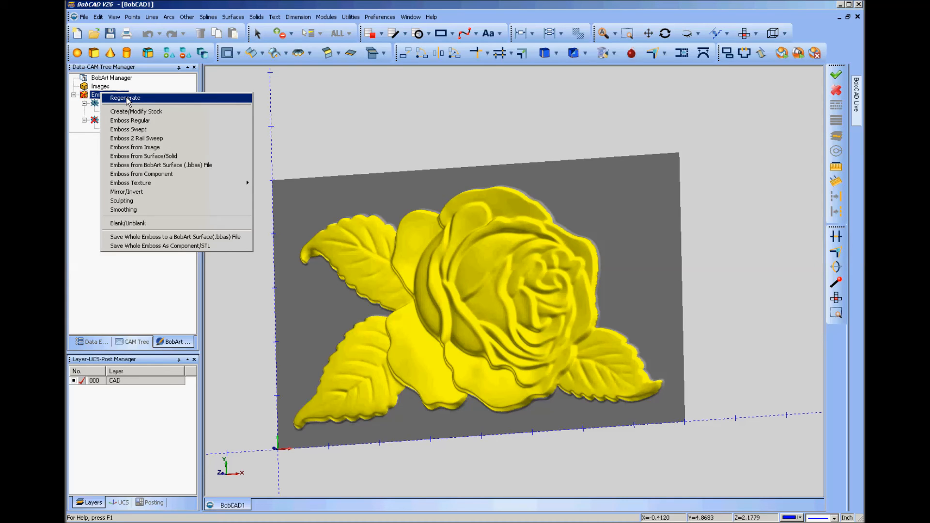
{"action": "left_click", "coordinate": [127, 98]}
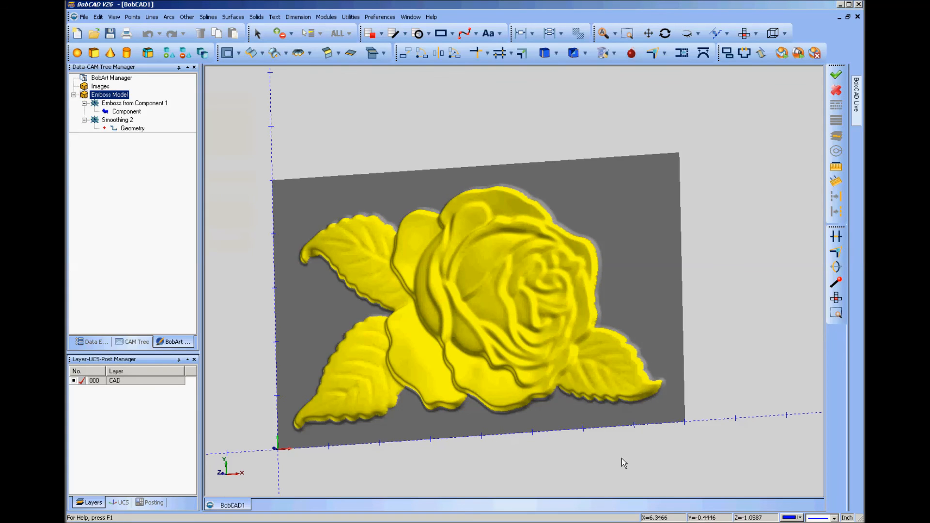
{"action": "mouse_move", "coordinate": [621, 458]}
{"action": "middle_mouse_down"}
{"action": "mouse_move", "coordinate": [562, 373]}
{"action": "mouse_move", "coordinate": [628, 470]}
{"action": "middle_mouse_up"}
{"action": "middle_click_drag", "start_coordinate": [414, 330], "coordinate": [432, 336]}
{"action": "scroll", "coordinate": [528, 338], "scroll_direction": "up", "scroll_amount": 3}
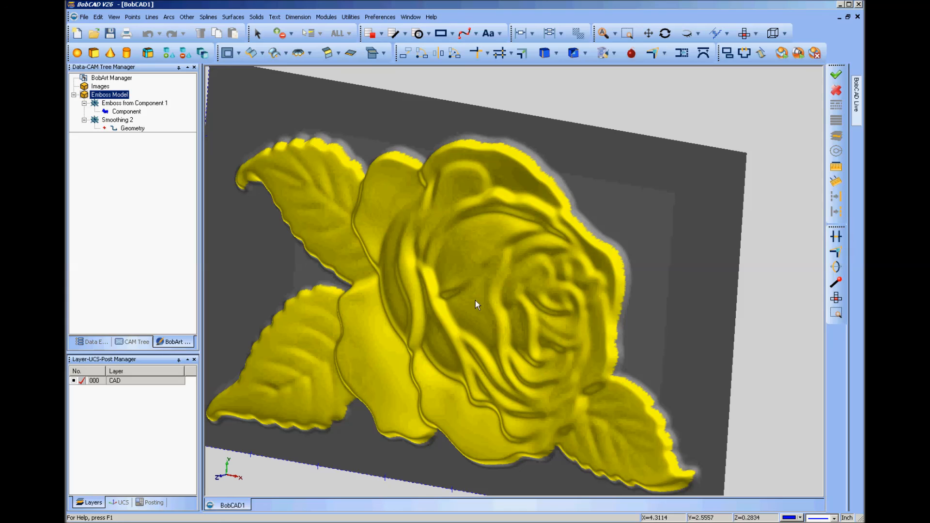
{"action": "left_click", "coordinate": [118, 127]}
{"action": "left_click", "coordinate": [115, 121]}
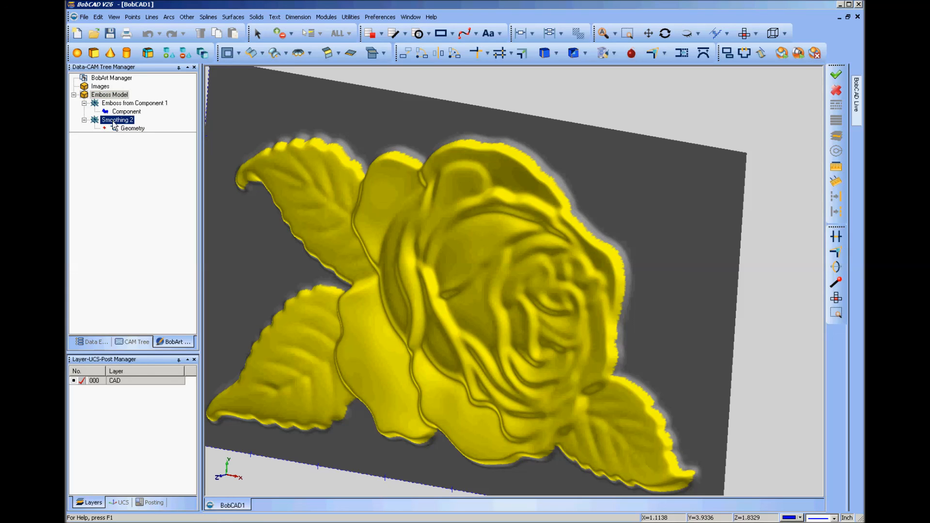
{"action": "left_click", "coordinate": [110, 95]}
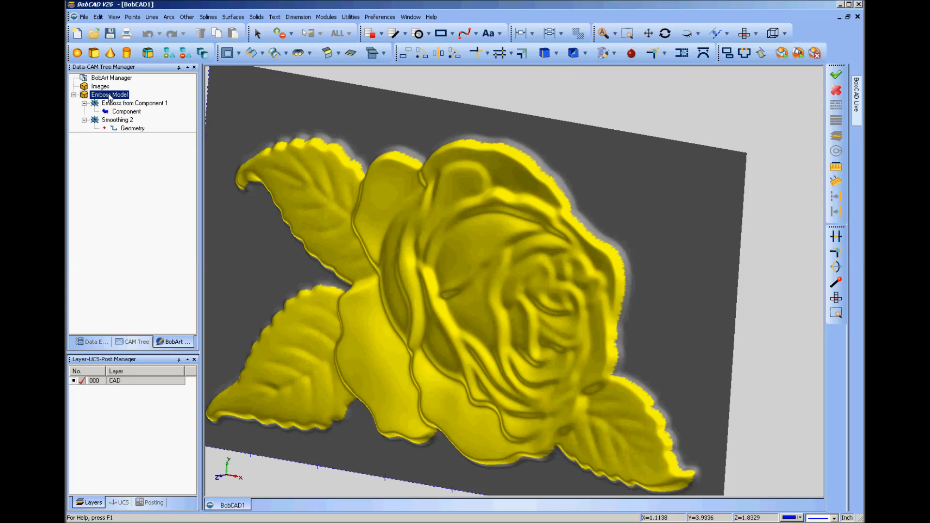
{"action": "right_click", "coordinate": [110, 97]}
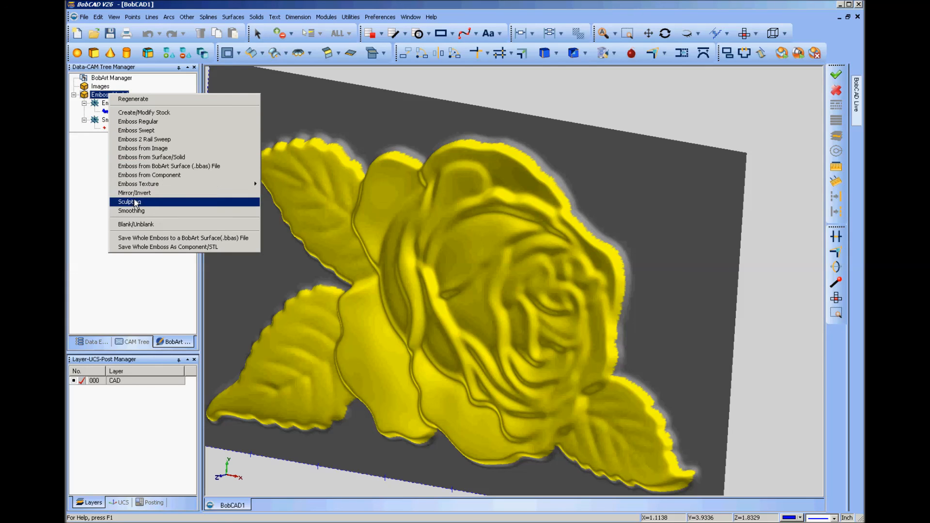
{"action": "mouse_move", "coordinate": [139, 186]}
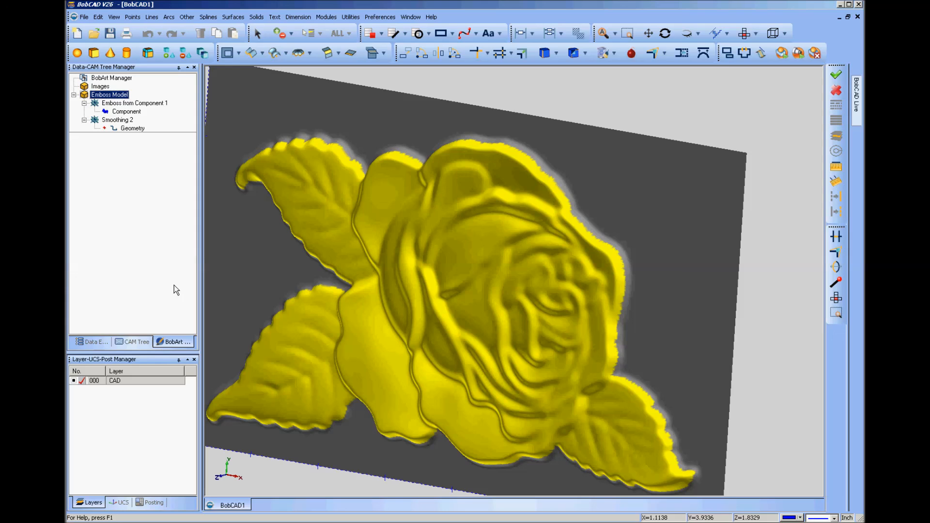
{"action": "left_click", "coordinate": [120, 120]}
{"action": "left_click", "coordinate": [127, 128]}
{"action": "left_click", "coordinate": [117, 95]}
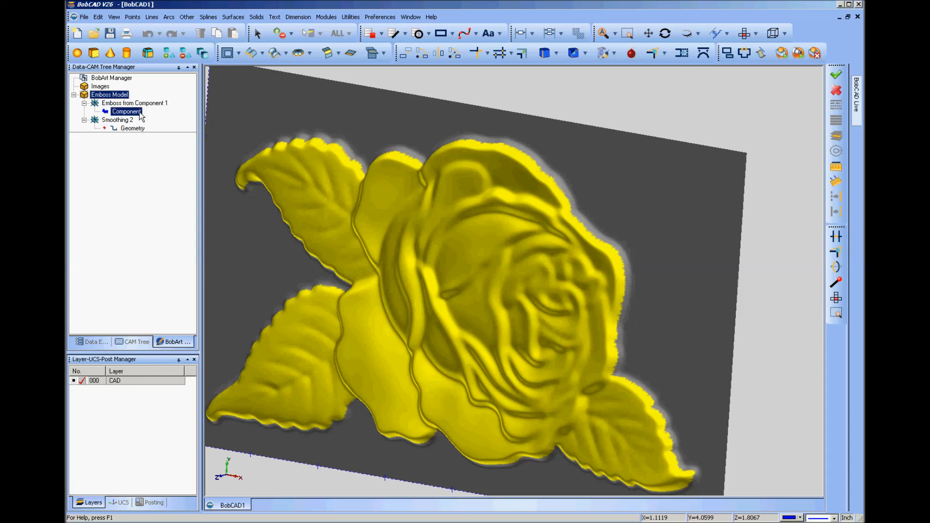